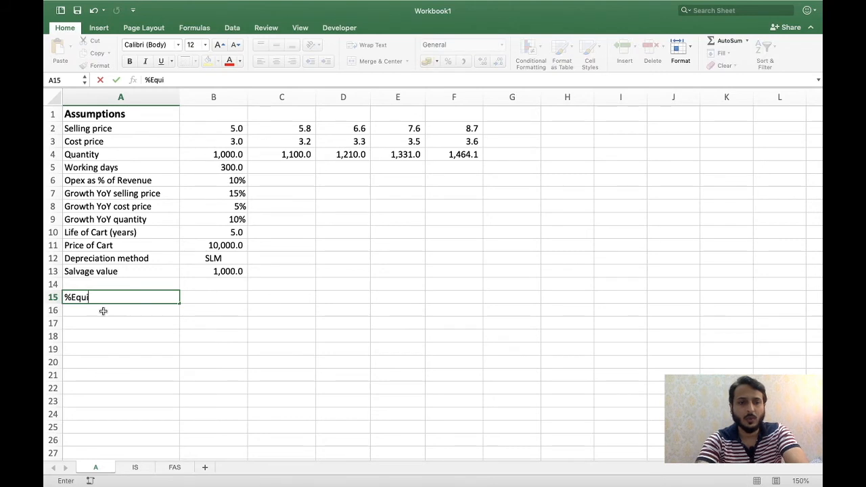
Step: Add the row labels %Equity and %Debt in A15 and A16 of the assumptions
key(Return)
text(%)
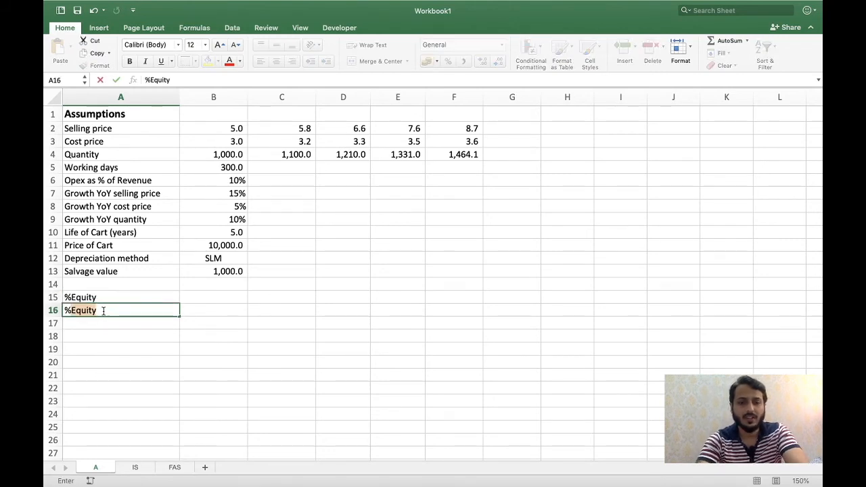
text(Debt)
key(Return)
Step: Enter 100% for %Equity in B15 and the formula =1-B15 for %Debt in B16
key(Right)
key(Up)
key(Up)
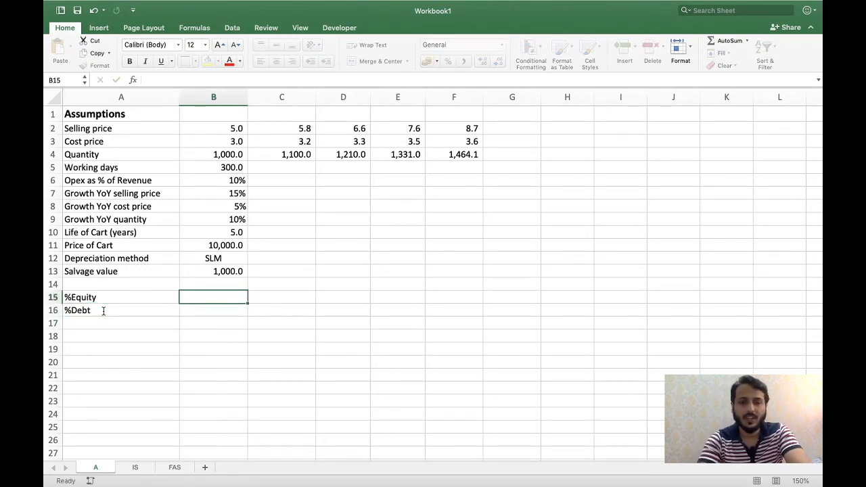
text(100%)
key(Return)
text(=)
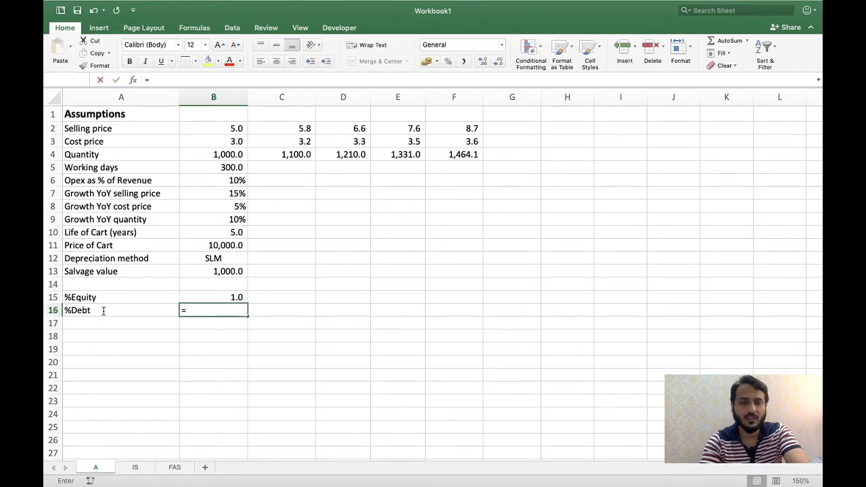
text(1-)
key(Up)
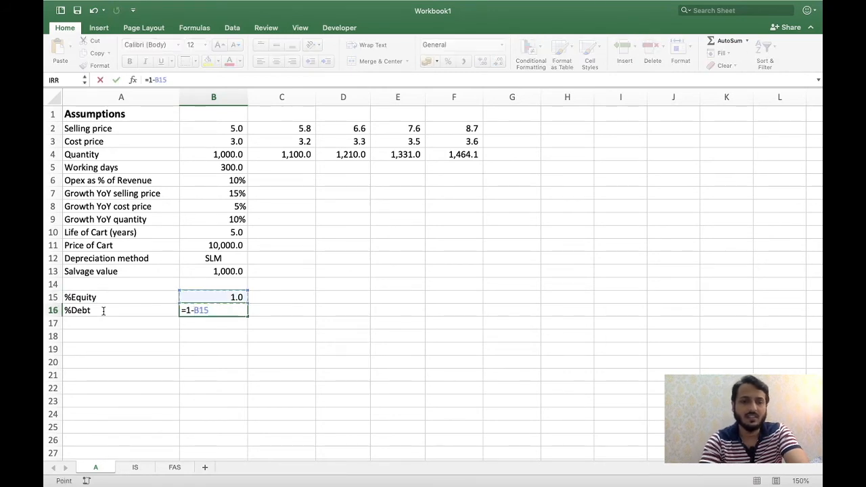
key(Return)
Step: Format the %Equity and %Debt values in B15:B16 as percentages
key(Up)
key(Up)
key(shift+Down)
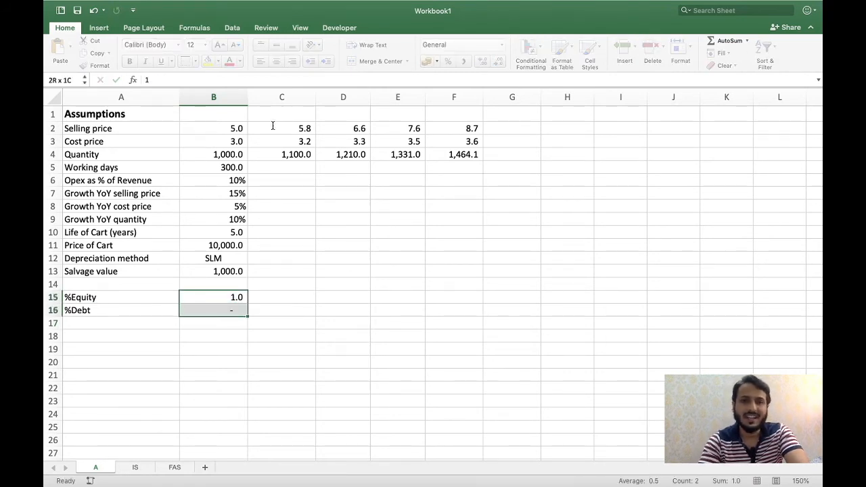
click(448, 61)
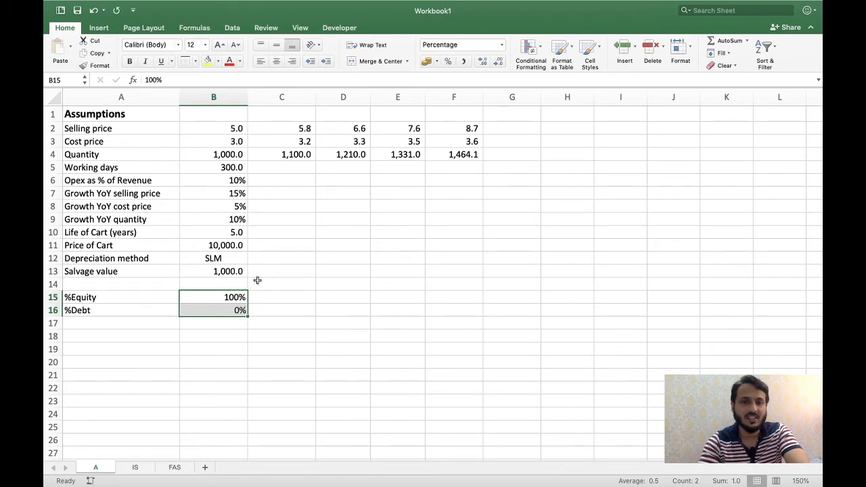
Step: Test the %Debt formula by setting %Equity to 50%, and restore %Equity to 100%
click(240, 296)
text(50)
key(Return)
key(Up)
text(100)
key(Return)
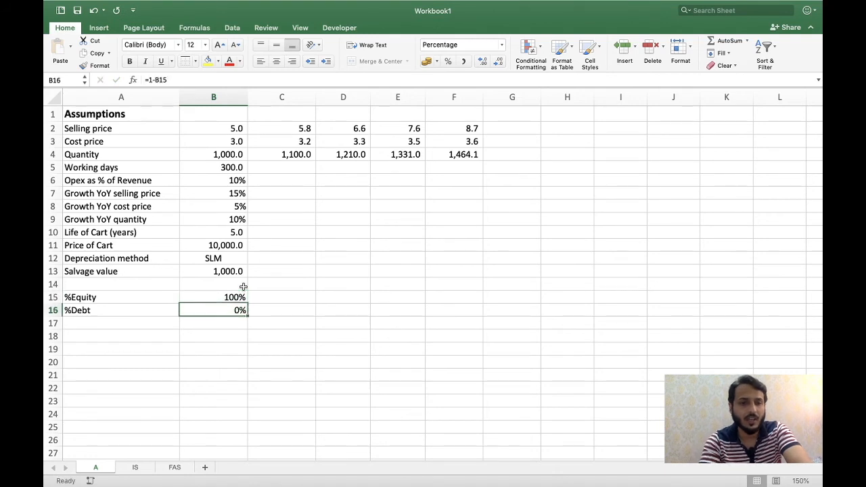
key(Left)
key(Up)
key(Down)
key(shift+Right)
key(Down)
key(Down)
key(shift+Down)
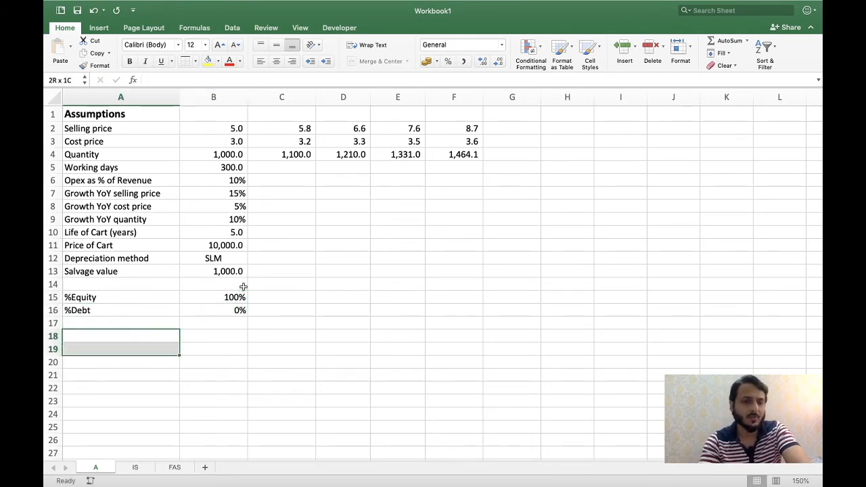
key(shift+Right)
key(Left)
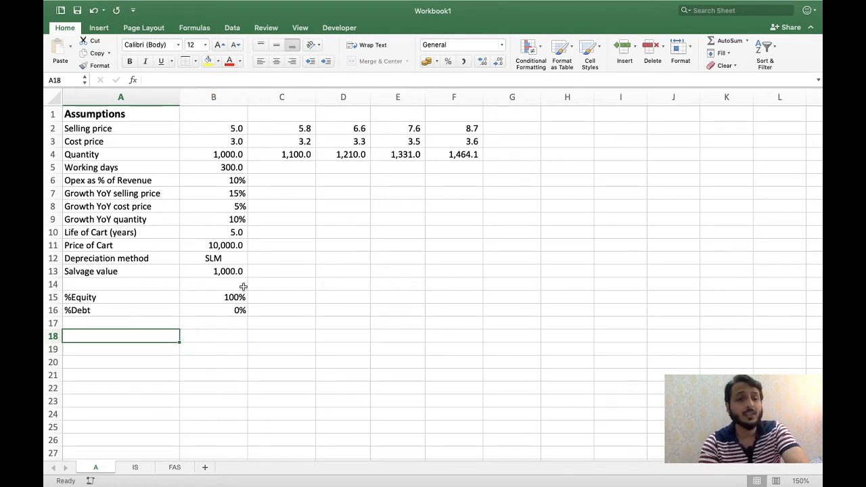
Step: Enter 0 as the Year 1 interest costs in C11 of the IS sheet
click(129, 471)
click(261, 256)
text(0)
key(Return)
Step: Copy the Year 1 interest costs value across the row through Year 5
key(Up)
key(super+c)
key(Up)
key(super+Right)
key(Down)
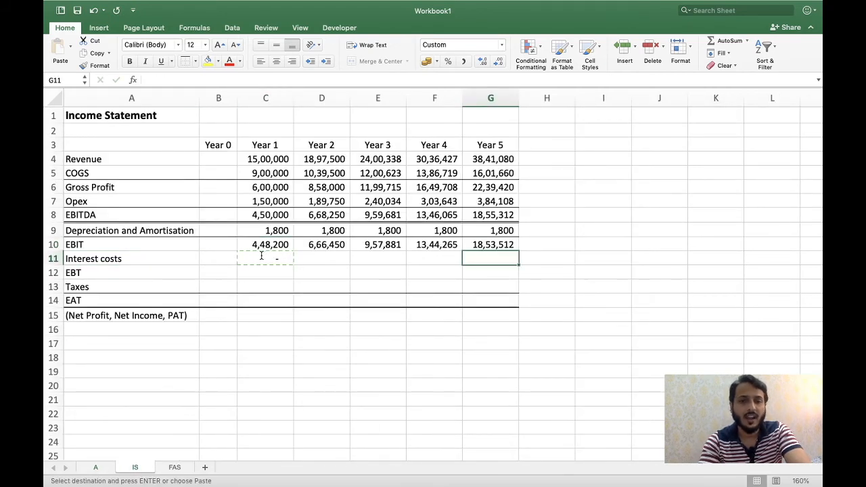
key(super+shift+Left)
key(Return)
Step: Calculate Year 1 EBT in C12 as EBIT minus interest costs with the formula =C10-C11
key(Left)
key(Left)
key(Left)
key(Left)
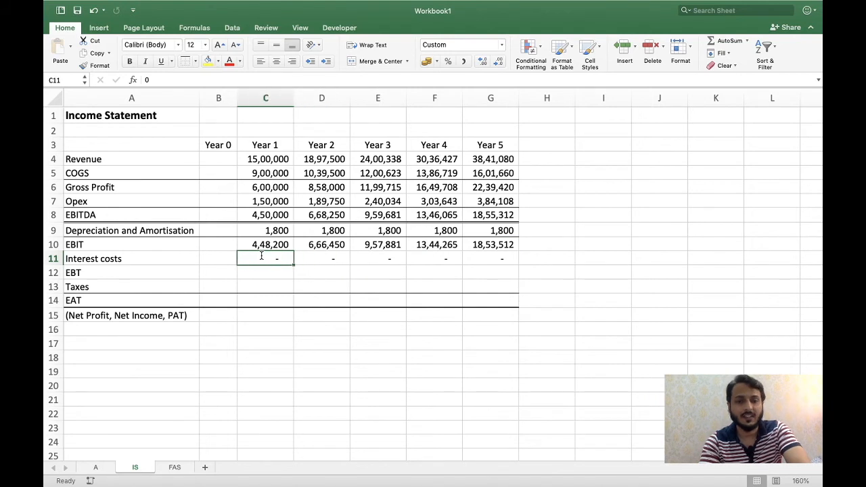
key(Down)
text(=)
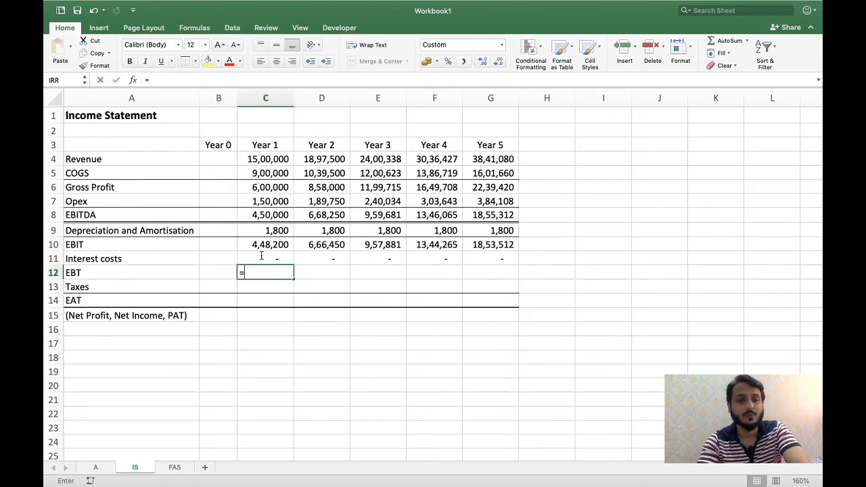
key(Up)
key(Up)
text(-)
key(Up)
key(Return)
Step: Copy the Year 1 EBT formula across through Year 5 and show the row without decimal places
key(Up)
key(super+c)
key(Up)
key(super+Right)
key(Down)
key(shift+super+Left)
key(Return)
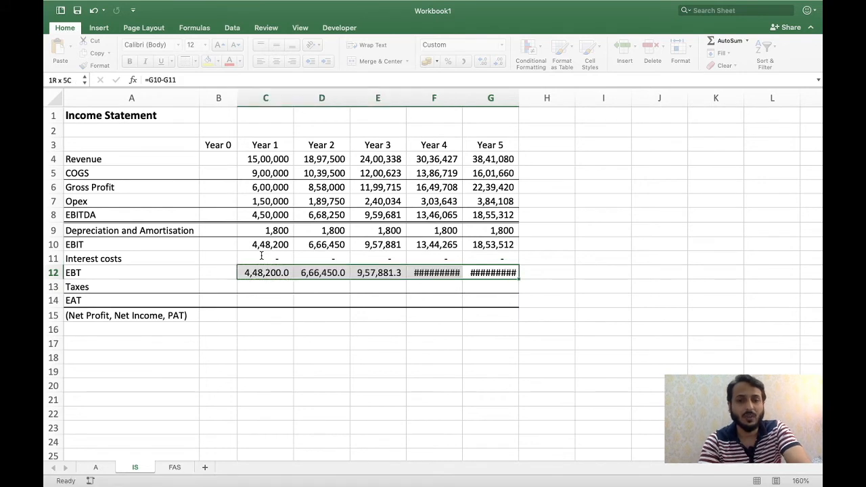
click(503, 61)
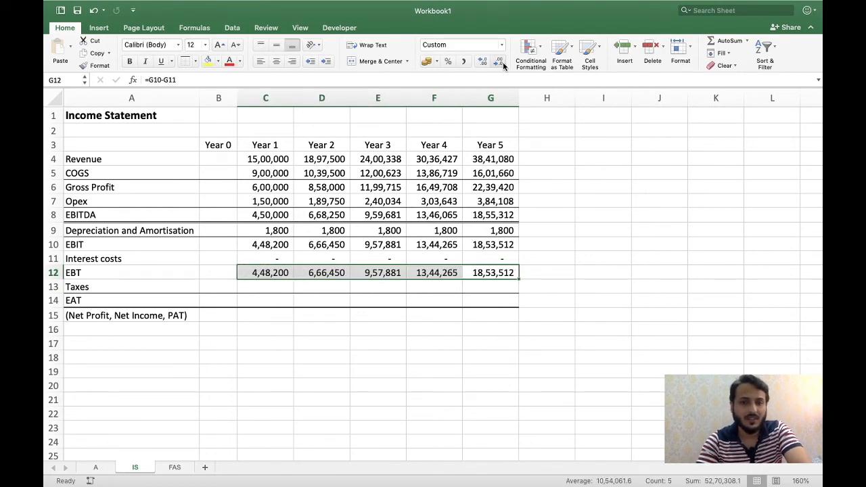
Step: Add a Taxes assumption of 10% in row 18 of sheet A
click(262, 290)
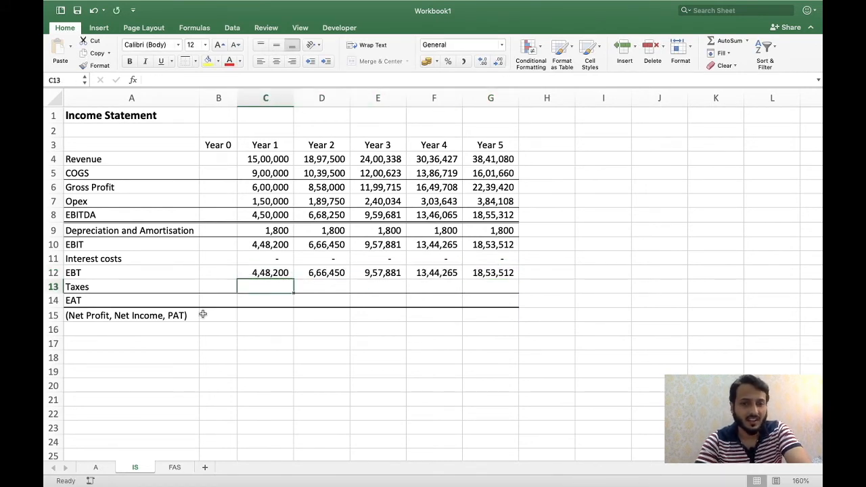
key(Left)
key(Left)
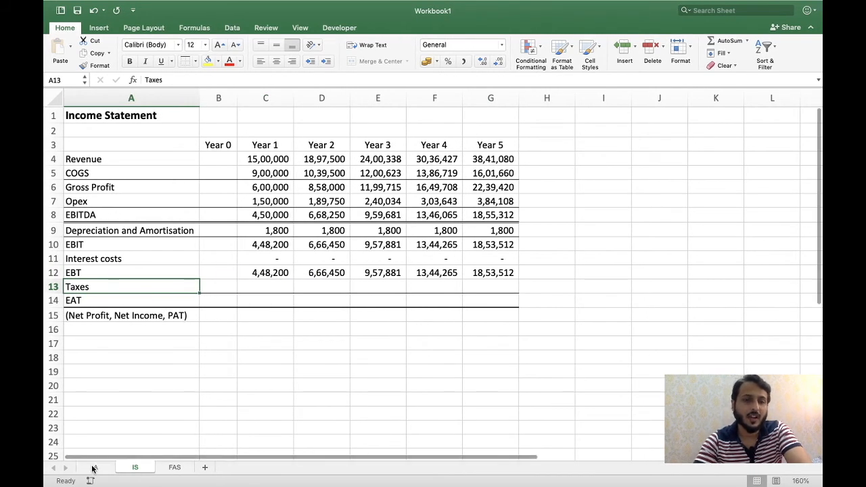
click(94, 467)
text(Taxes)
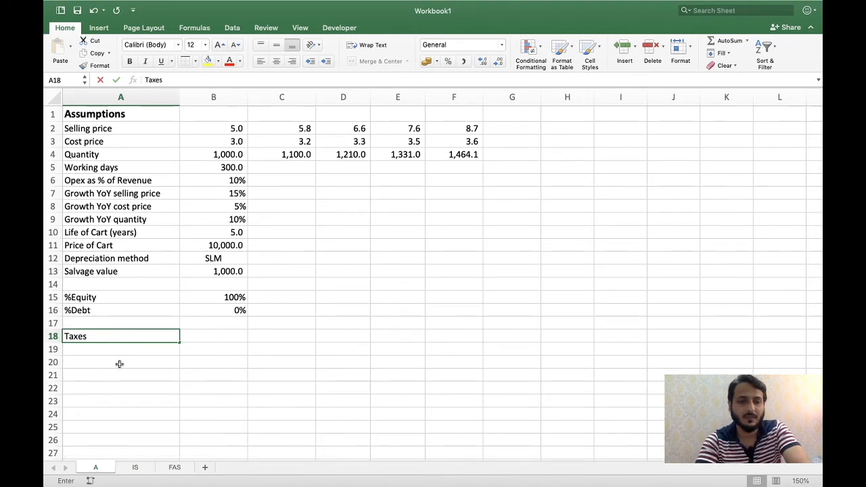
key(Return)
key(Up)
key(Right)
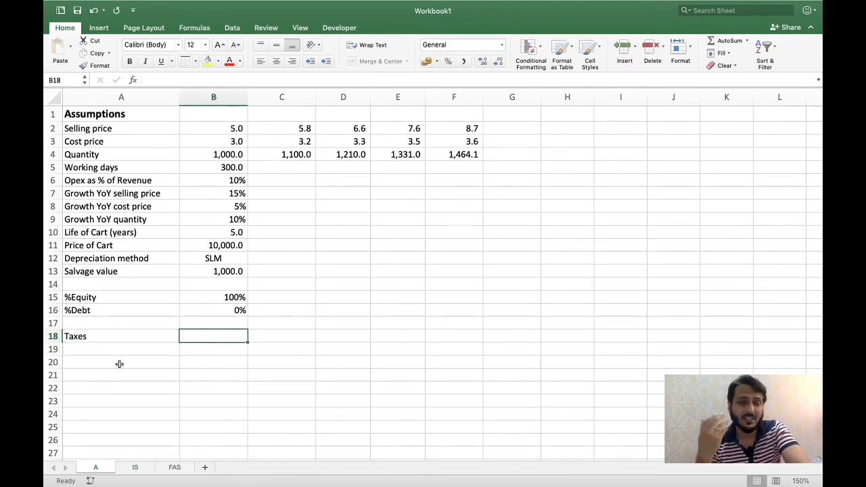
text(10%)
key(Return)
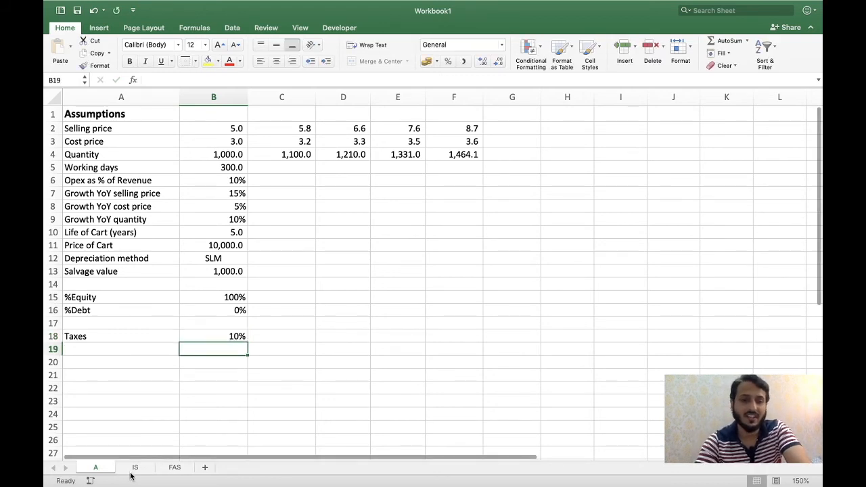
Step: Calculate Year 1 taxes in C13 of the IS sheet with the formula =C12*A!$B$18
click(134, 466)
click(248, 281)
key(Up)
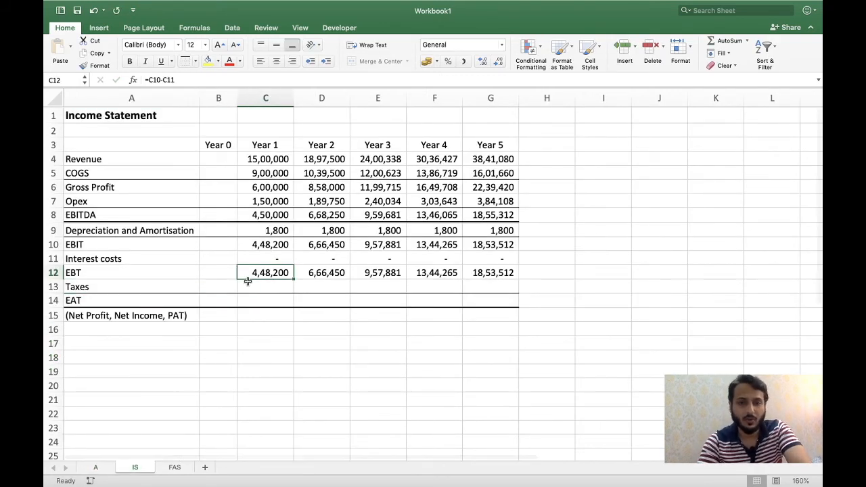
key(ctrl+shift+Right)
click(247, 281)
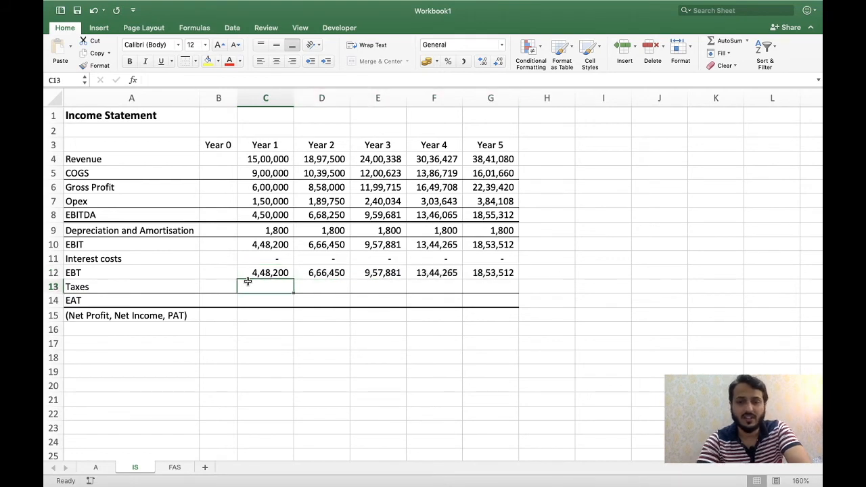
text(=C12*)
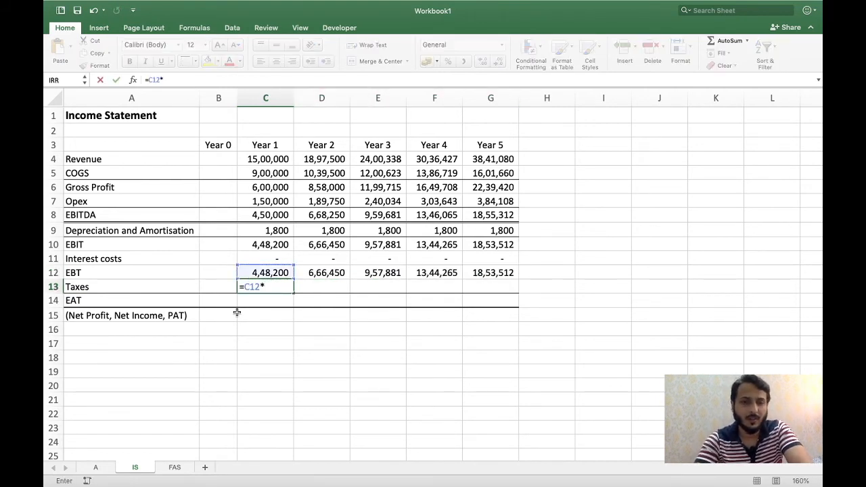
click(96, 468)
click(216, 333)
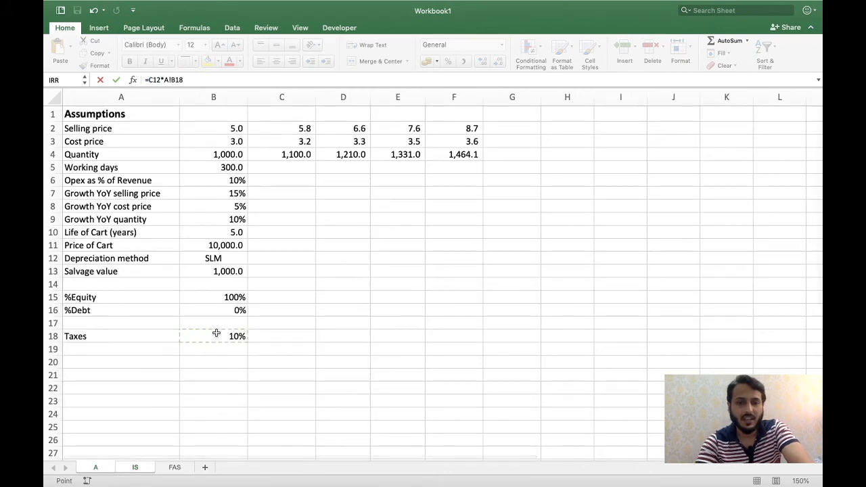
key(F4)
key(Return)
Step: Copy the Year 1 taxes formula across the row through Year 5
key(super+c)
key(Up)
key(super+Right)
key(Down)
key(super+shift+Left)
key(Return)
Step: Try to copy the EBT row's number format to the Taxes row
key(Up)
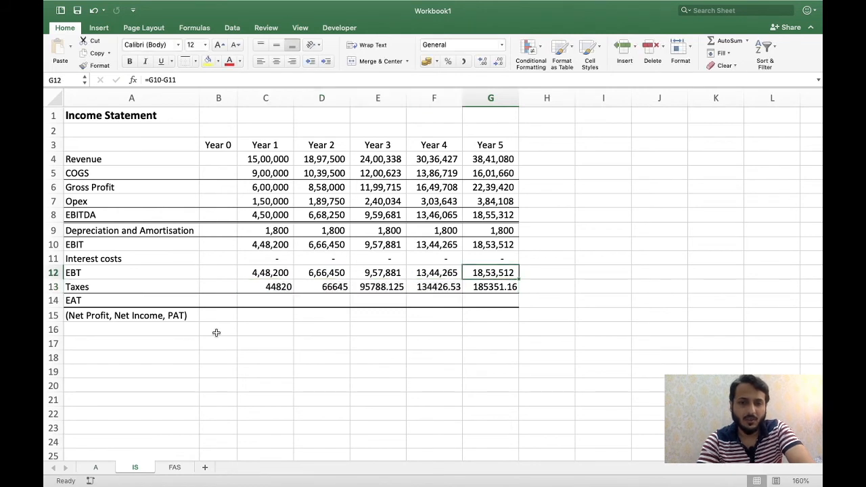
key(super+shift+Left)
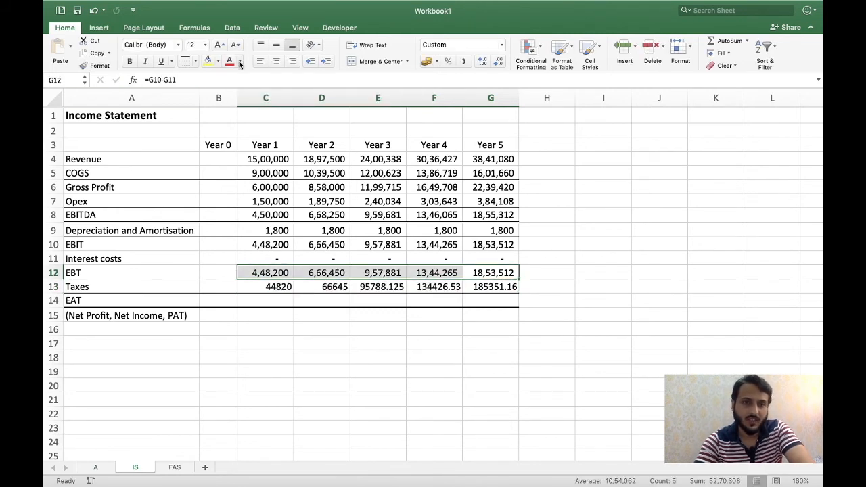
click(102, 65)
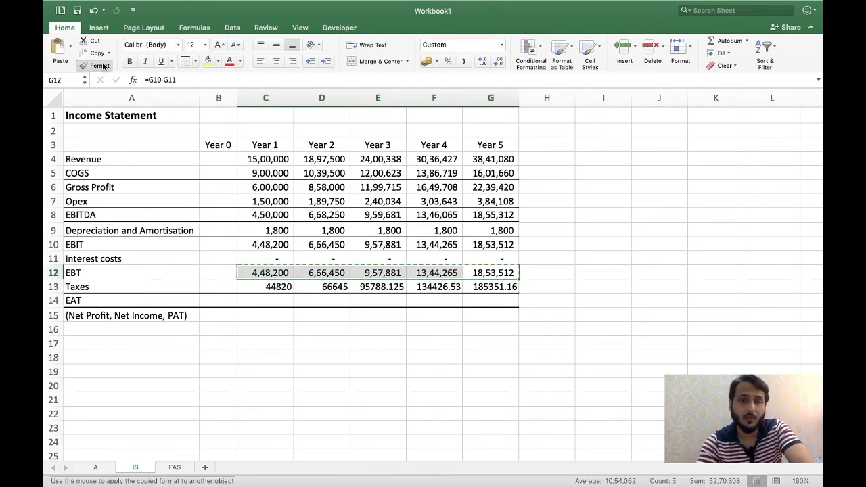
key(Down)
key(super+z)
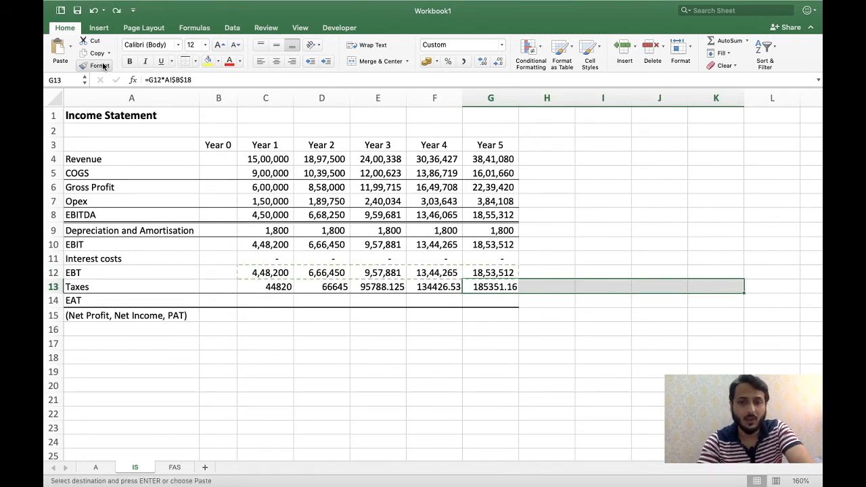
Step: Apply the number format of EBT cells C12:G12 to the Taxes cells C13:G13
key(Up)
key(Left)
key(Left)
key(Left)
key(Left)
key(shift+Right)
key(shift+Right)
key(shift+Right)
key(shift+Right)
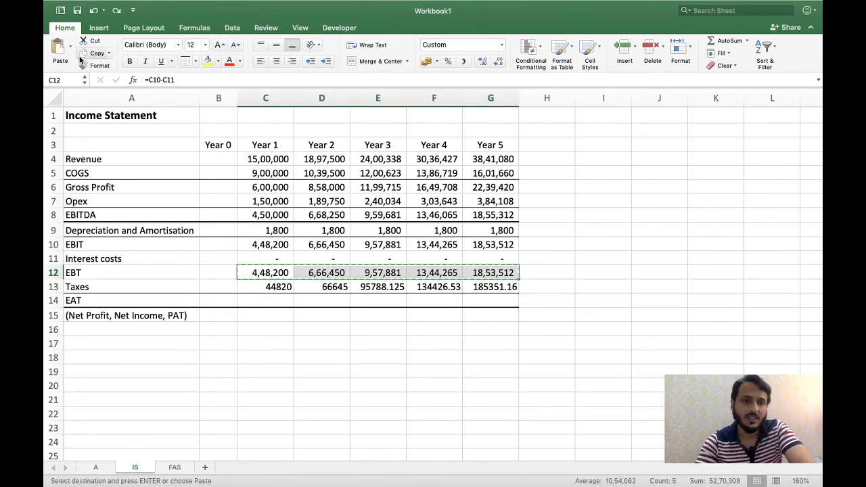
click(82, 65)
key(Down)
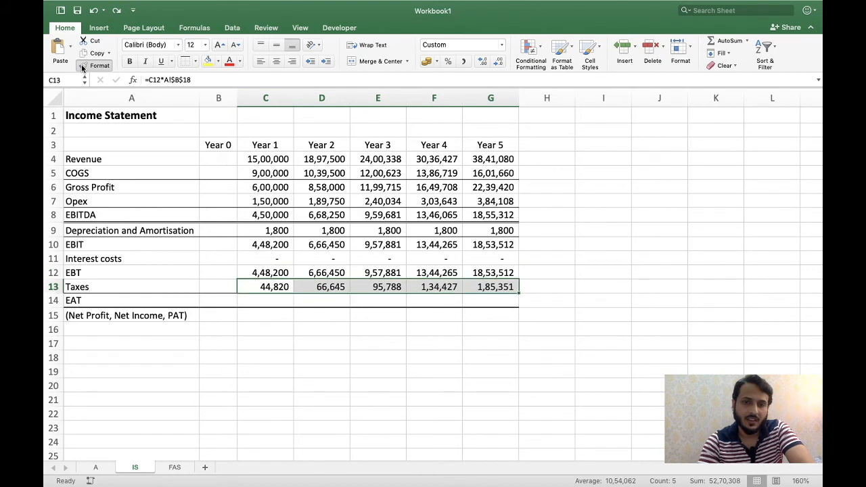
Step: Calculate Year 1 EAT in C14 as EBT minus taxes with the formula =C12-C13
key(Down)
text(=)
key(Up)
key(Up)
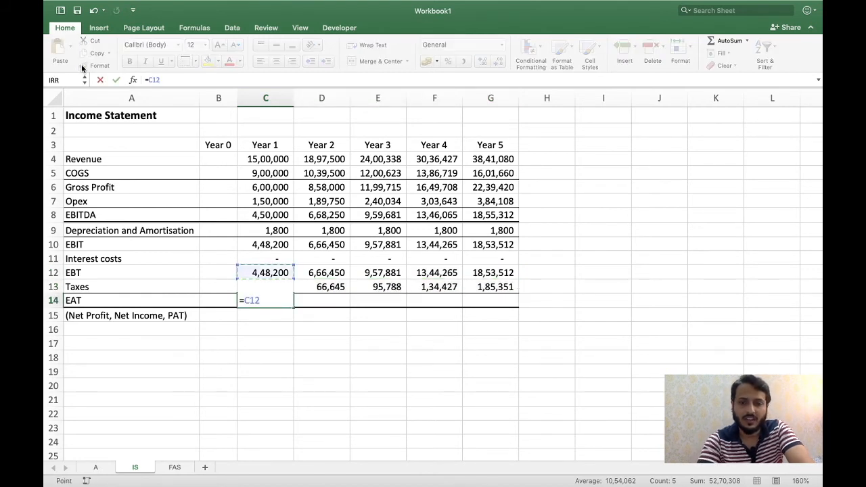
text(-)
key(Up)
key(Return)
Step: Copy the Year 1 EAT formula across the row through Year 5
key(Up)
key(super+c)
key(super+Up)
key(super+Right)
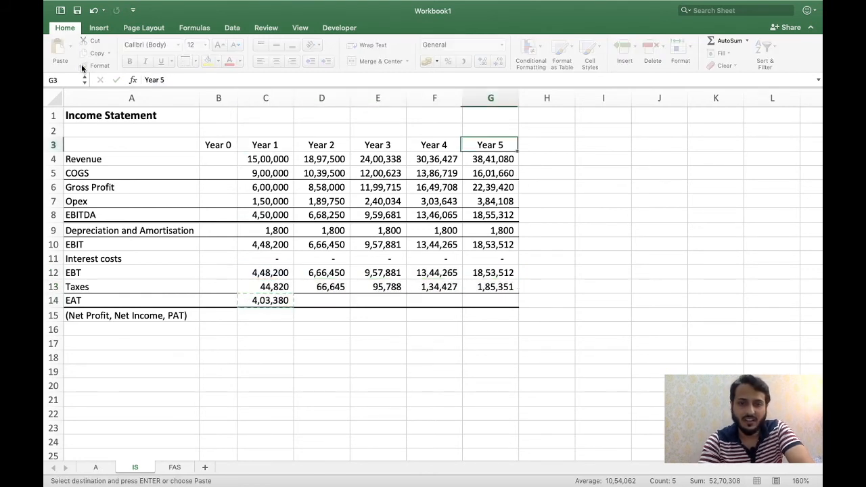
key(super+Down)
key(Down)
key(shift+super+Left)
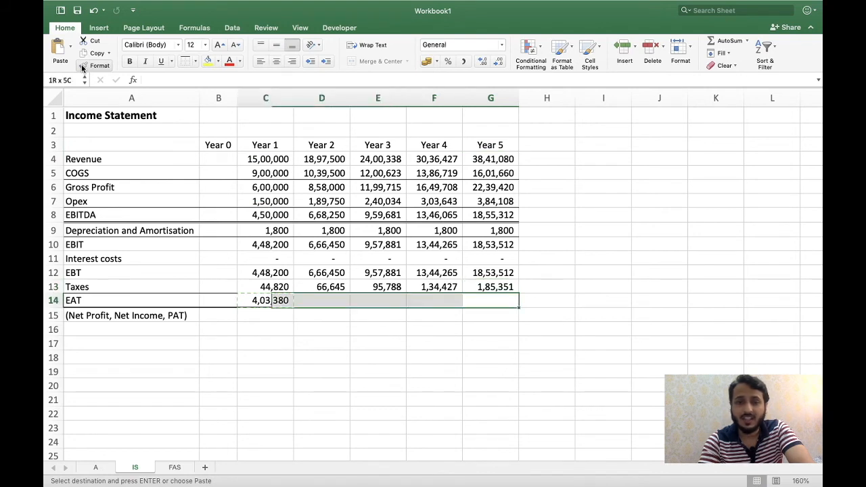
key(super+v)
Step: Examine the cell references in the Year 1 taxes formula in C13
key(Left)
key(Left)
key(Left)
key(Left)
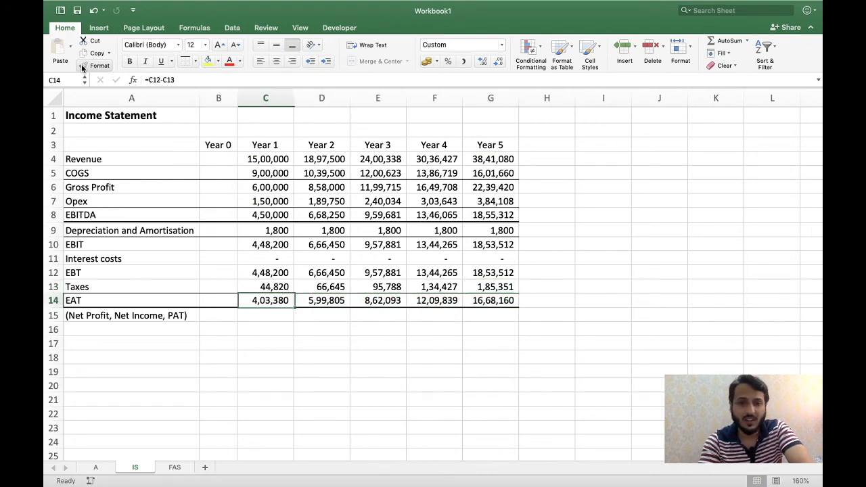
key(Up)
key(F2)
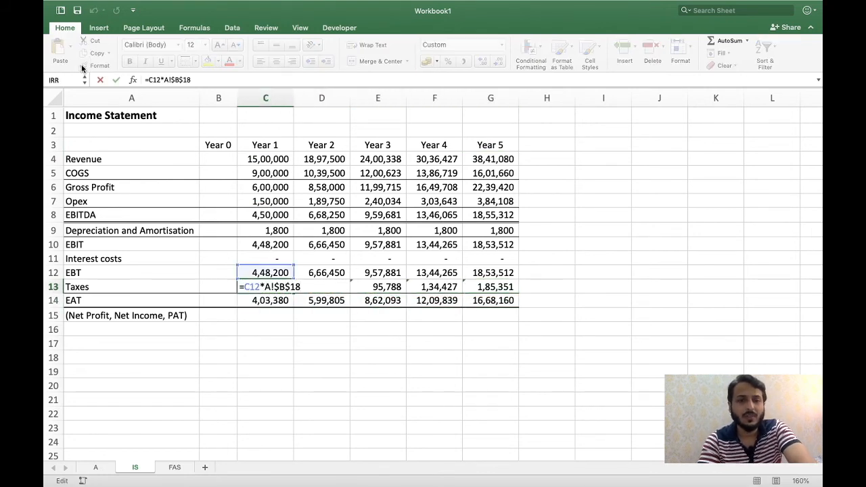
key(Escape)
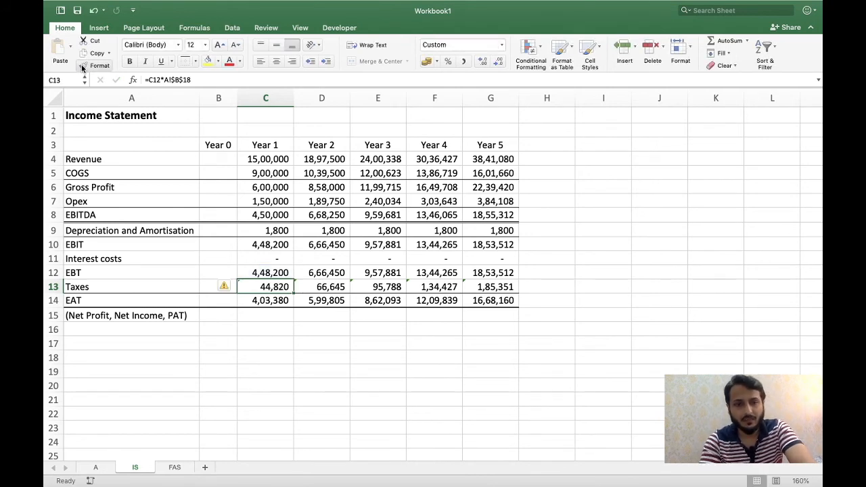
Step: Test the Year 1 taxes formula with a loss of -1000 as EBT in C12, and undo the entry
key(Up)
text(-10)
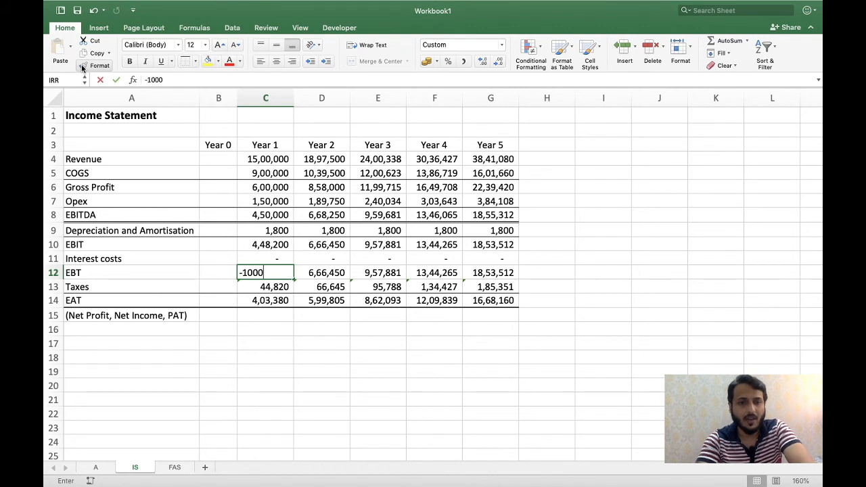
key(Return)
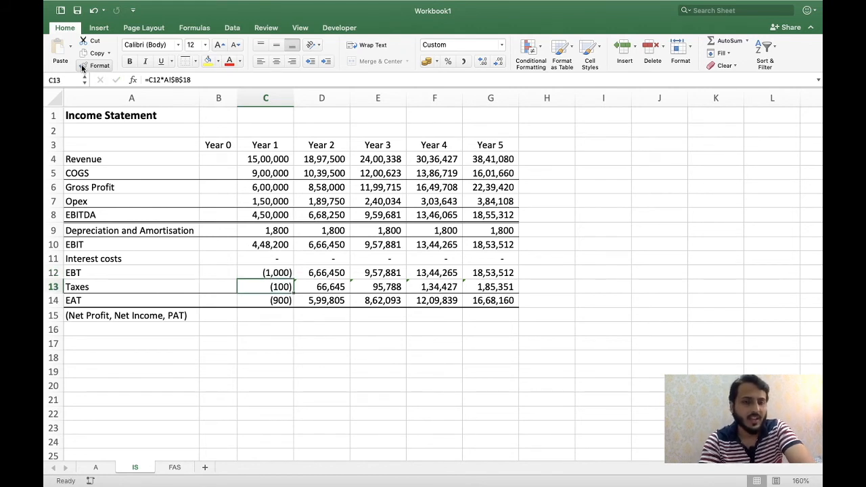
key(super+z)
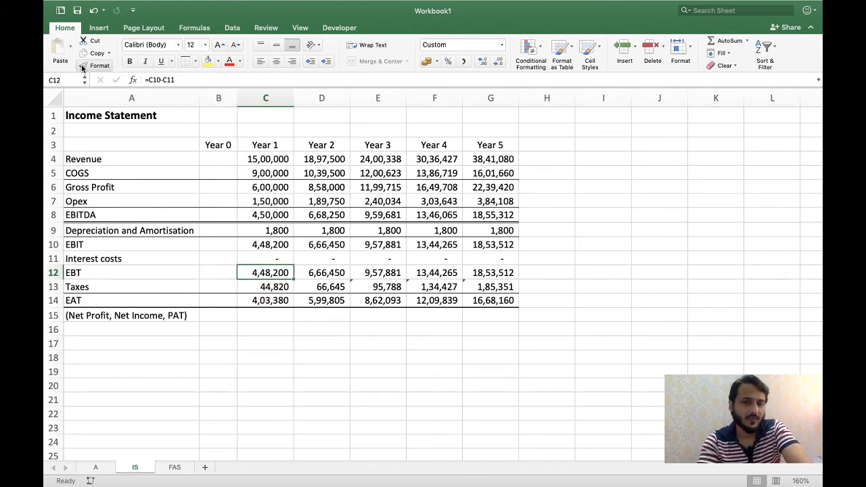
key(Down)
key(super+shift+Right)
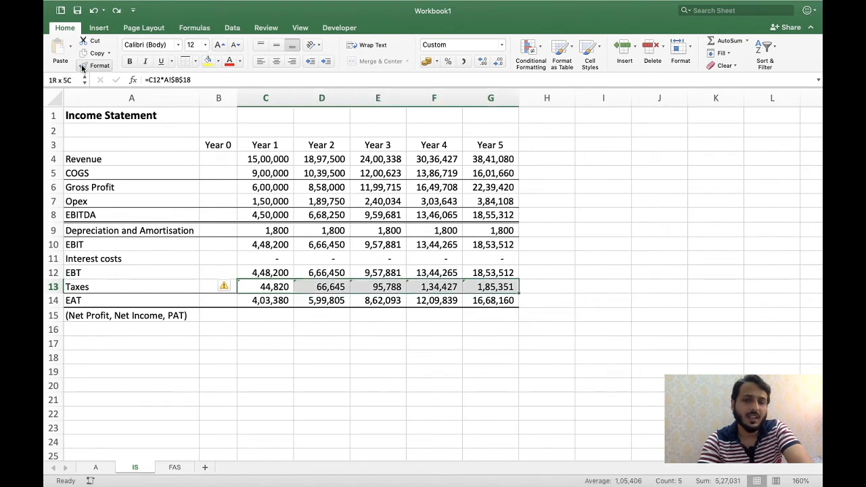
key(Left)
key(Right)
key(Down)
key(Down)
key(Down)
key(Down)
text(=if)
key(Tab)
key(Escape)
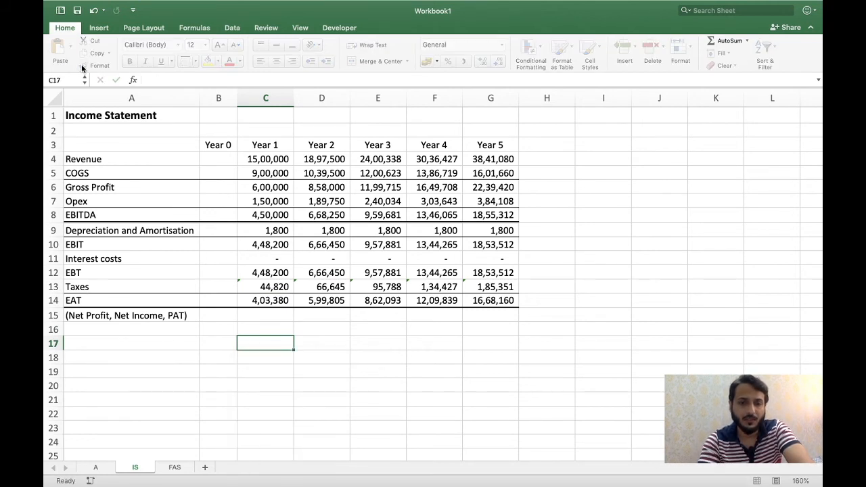
Step: Enter 1 in C17 and build the example formula =IF(C17=1,"yes","no") in D17
text(1)
key(ctrl+Return)
key(Right)
text(=i)
key(Tab)
key(Left)
text(=1,)
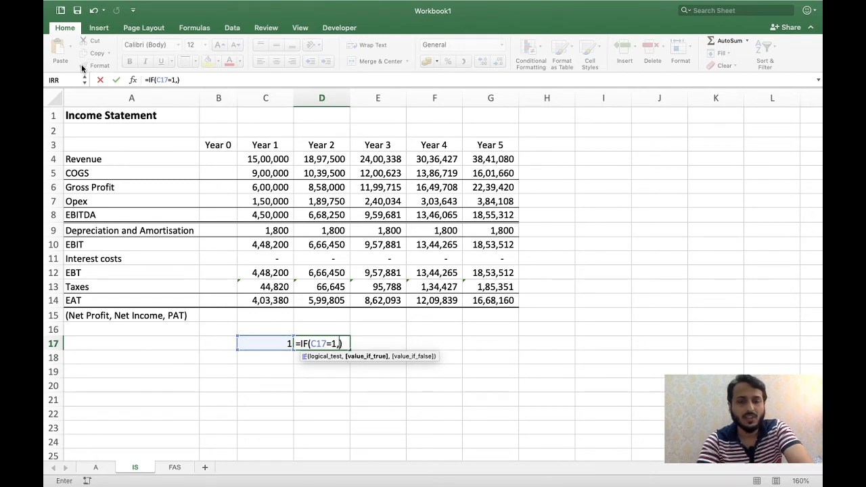
text("yes",)
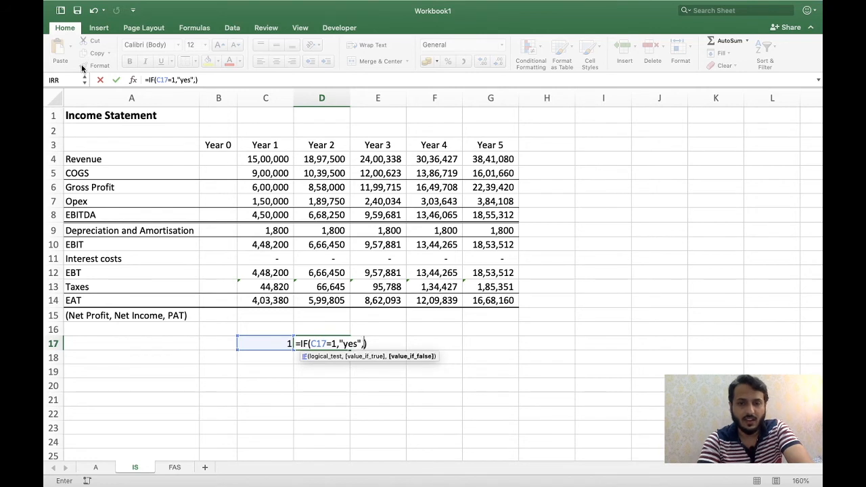
text("no)
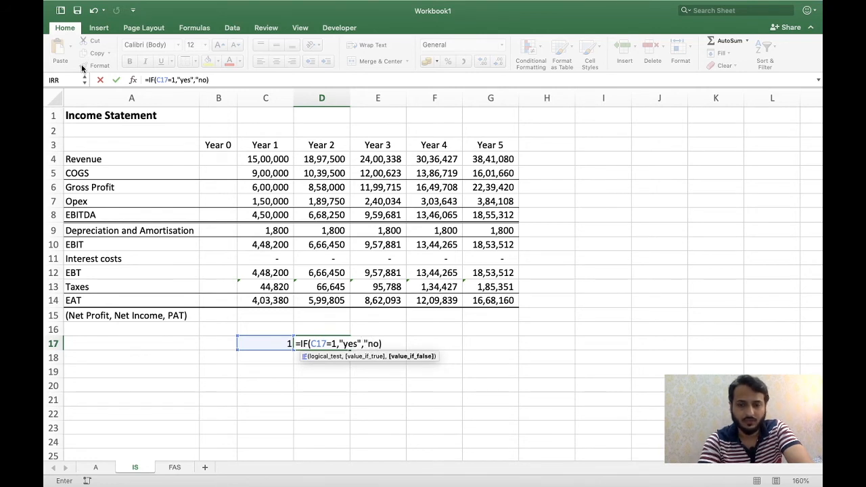
key(Return)
Step: Test the example IF formula by changing C17 between 2 and 1, leaving it at 2
key(Up)
key(Left)
text(2)
key(Return)
key(Up)
key(Return)
key(Up)
text(1)
key(Return)
key(Up)
text(2)
key(Return)
key(Up)
Step: Examine the logical test, value-if-true and value-if-false arguments of the IF formula in D17
key(shift+Right)
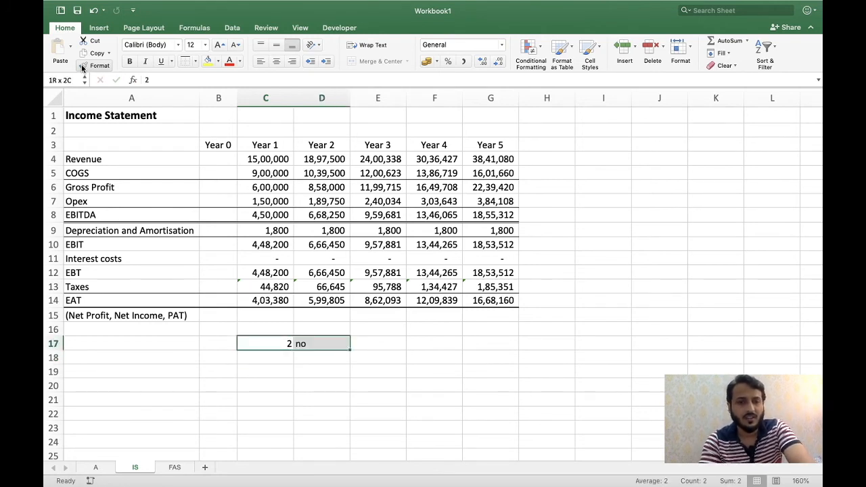
key(Right)
key(F2)
key(Left)
key(Left)
key(Left)
key(Left)
key(Left)
key(Left)
key(Left)
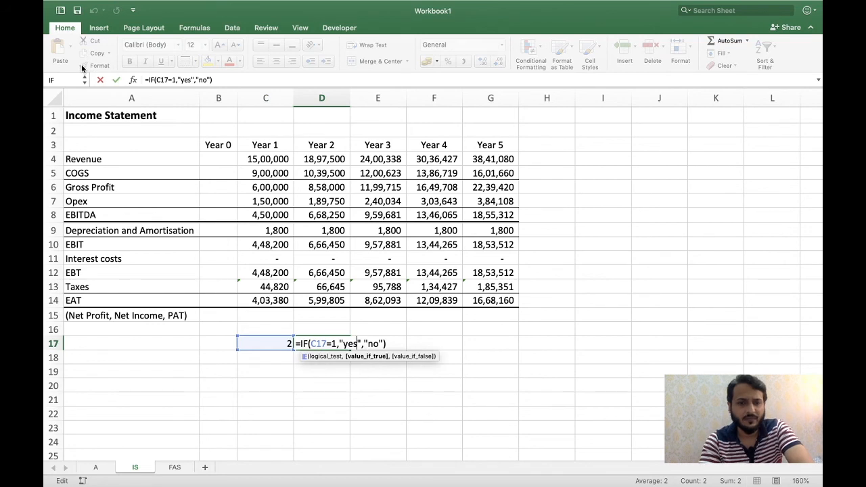
key(Left)
key(shift+Left)
key(shift+Left)
key(shift+Left)
key(shift+Left)
key(shift+Left)
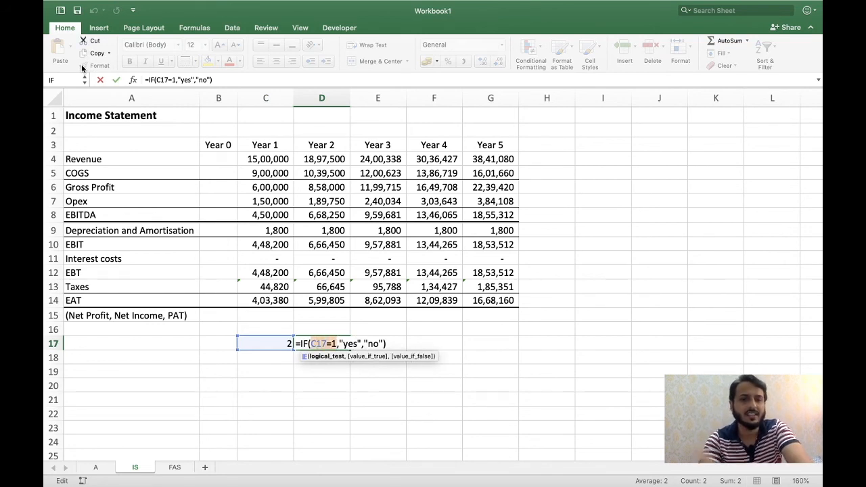
key(Right)
key(Right)
key(shift+Right)
key(shift+Right)
key(shift+Right)
key(shift+Right)
key(shift+Right)
key(Right)
key(Right)
key(shift+Right)
key(shift+Right)
key(shift+Right)
key(shift+Right)
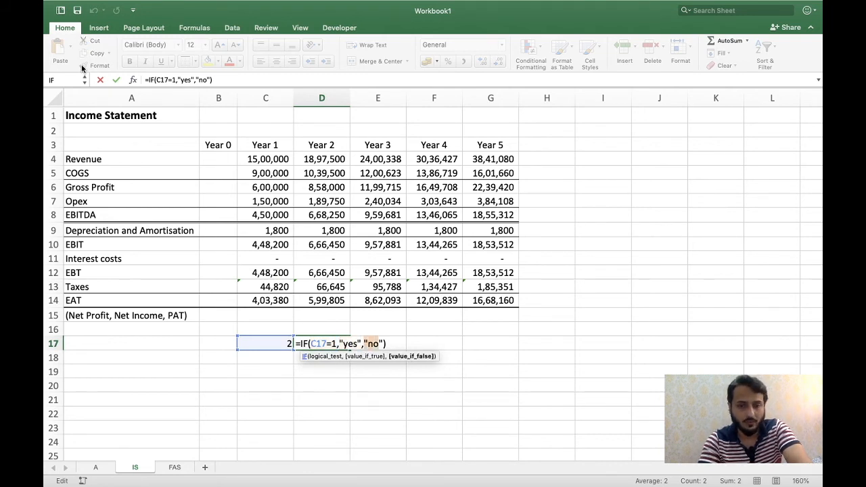
key(Return)
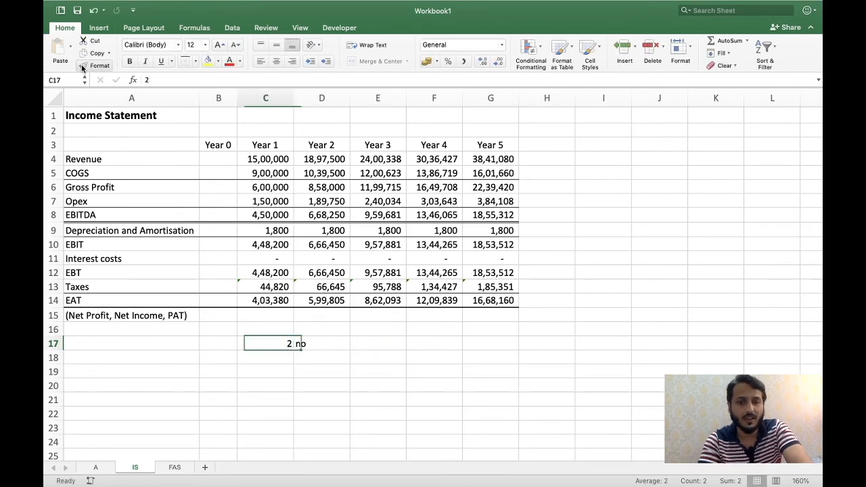
Step: Clear the IF example from cells C17:D17
key(Delete)
Step: Replace the Year 1 taxes formula in C13 with =IF(C12>0,C12*A!$B$18,0) so tax applies only to positive EBT
key(Up)
key(Up)
key(Up)
key(Up)
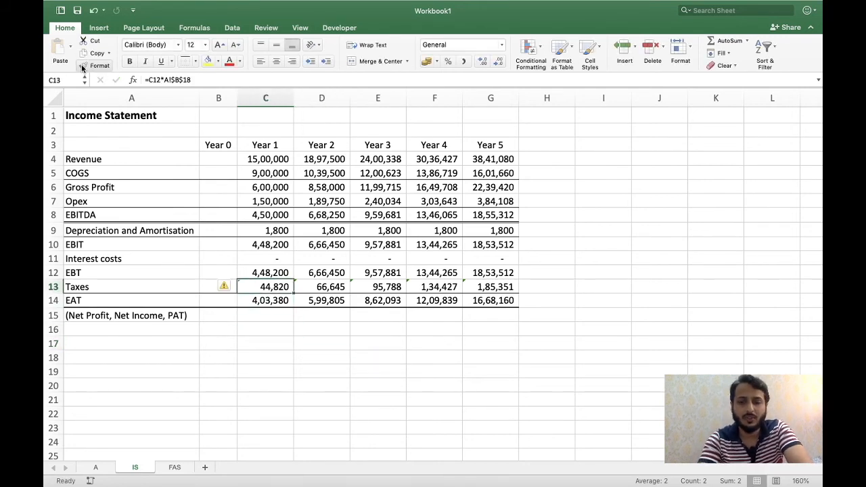
text(=if()
key(Up)
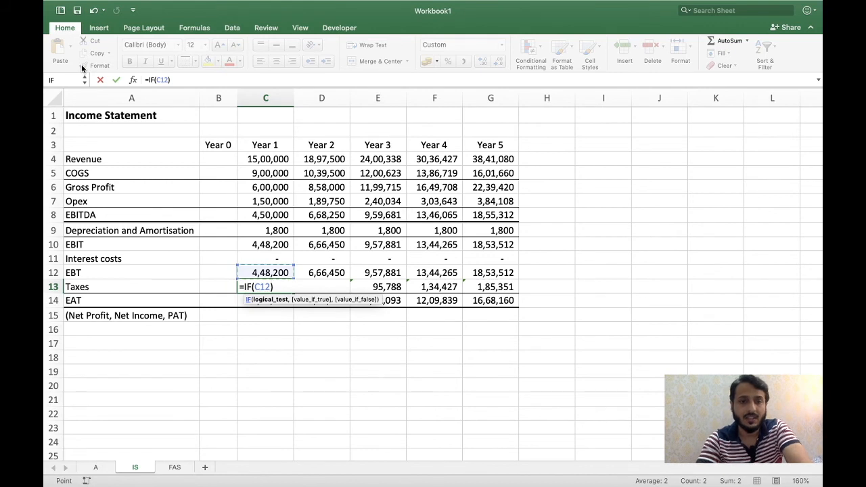
text(>0,)
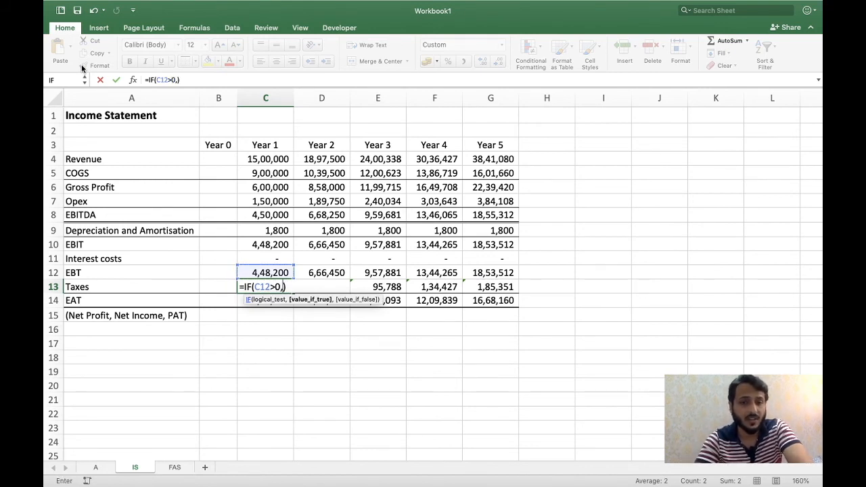
key(Up)
text(*)
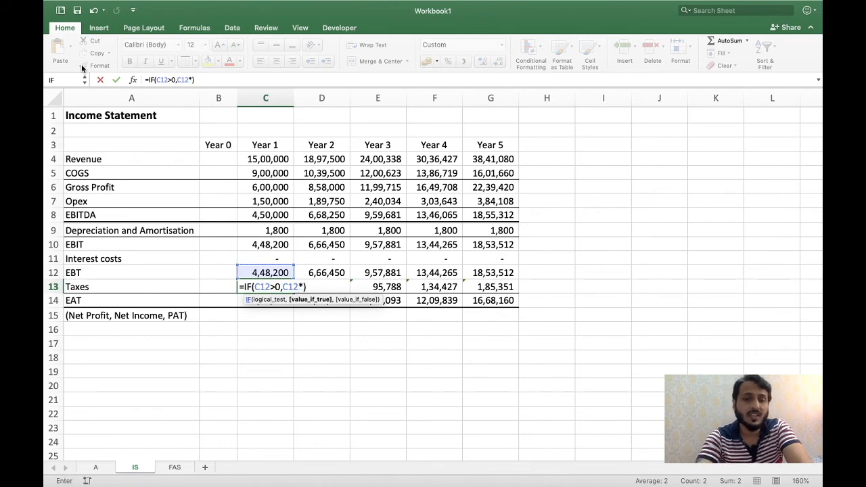
click(96, 466)
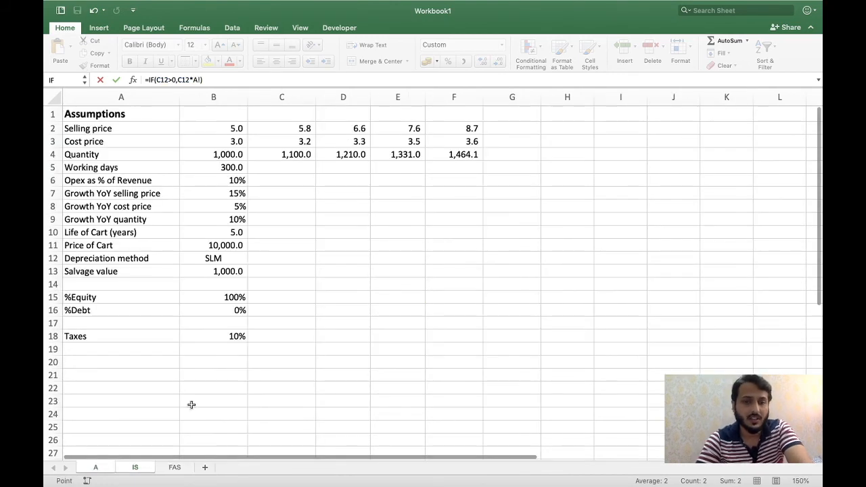
click(211, 340)
key(F4)
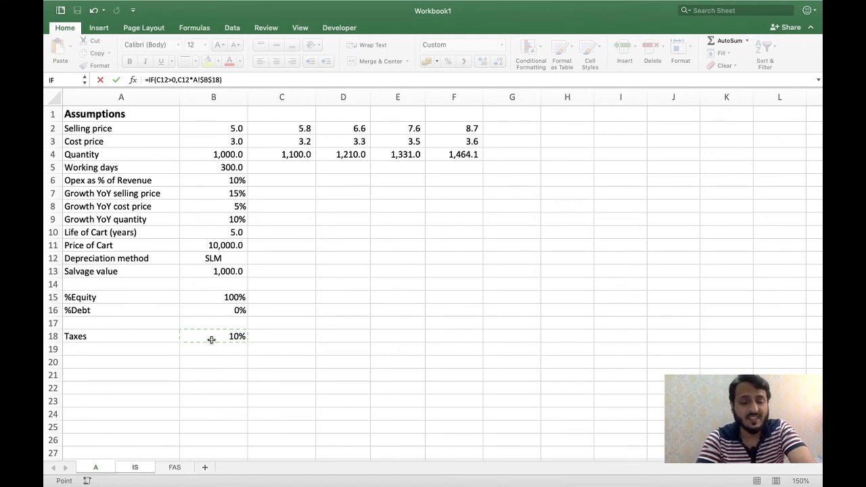
text(,)
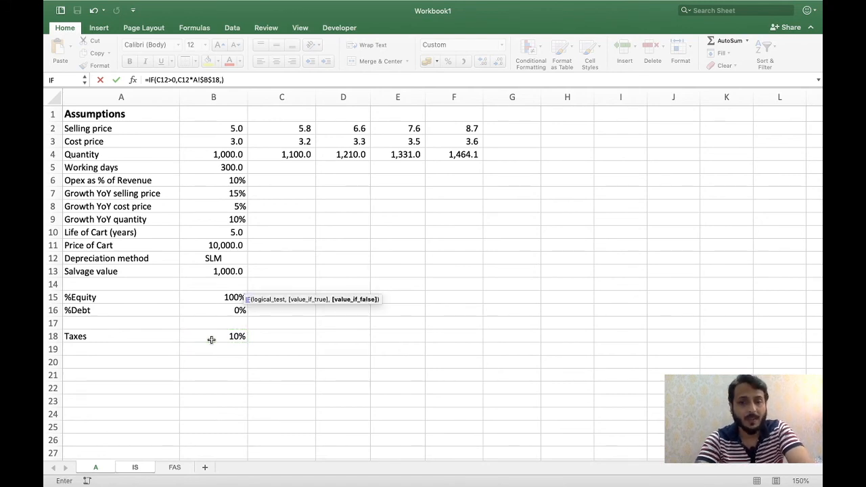
key(Return)
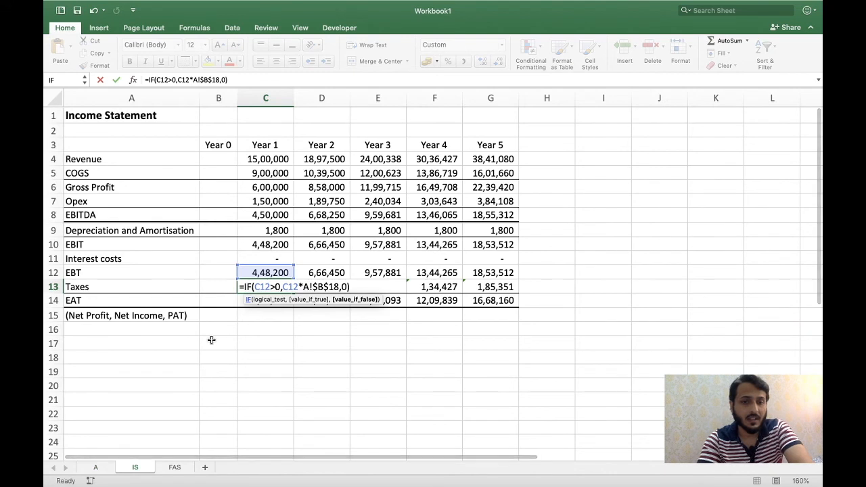
Step: Copy the conditional taxes formula from C13 across the row through Year 5
key(Up)
key(super+c)
key(shift+Right)
key(shift+Right)
key(shift+Right)
key(shift+Right)
key(Return)
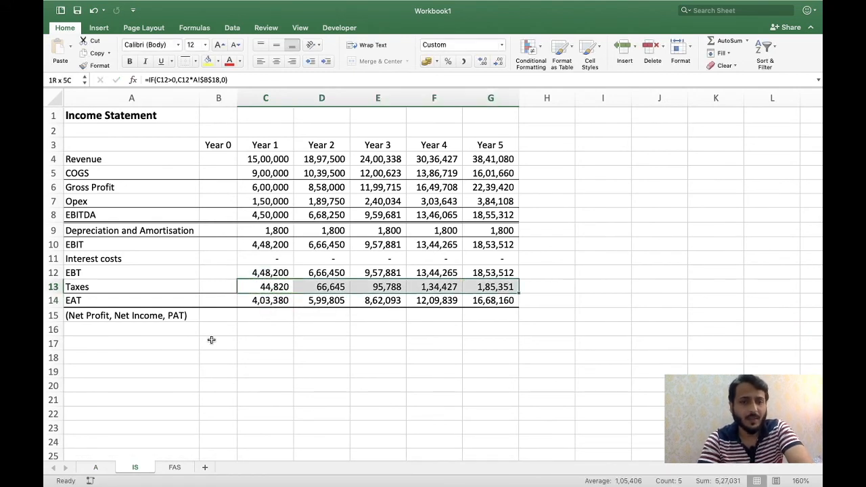
Step: Examine the condition, the tax calculation and the zero alternative in the Year 1 taxes formula in C13
key(F2)
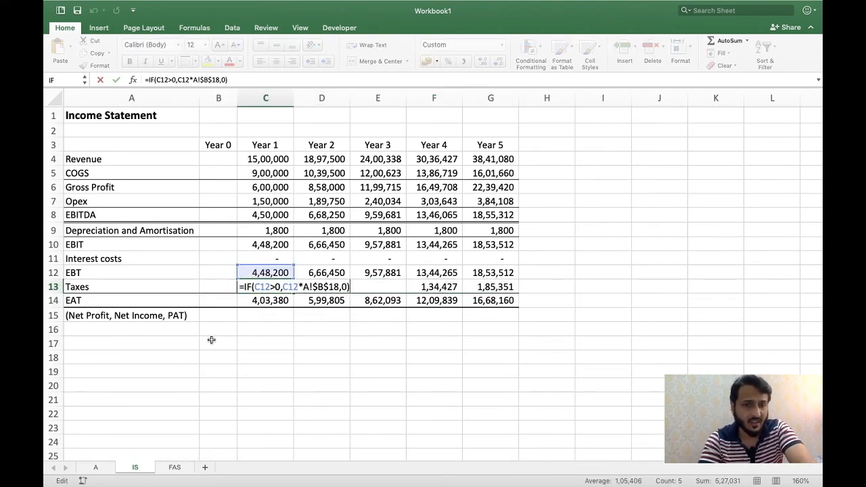
key(Left)
key(Left)
key(Left)
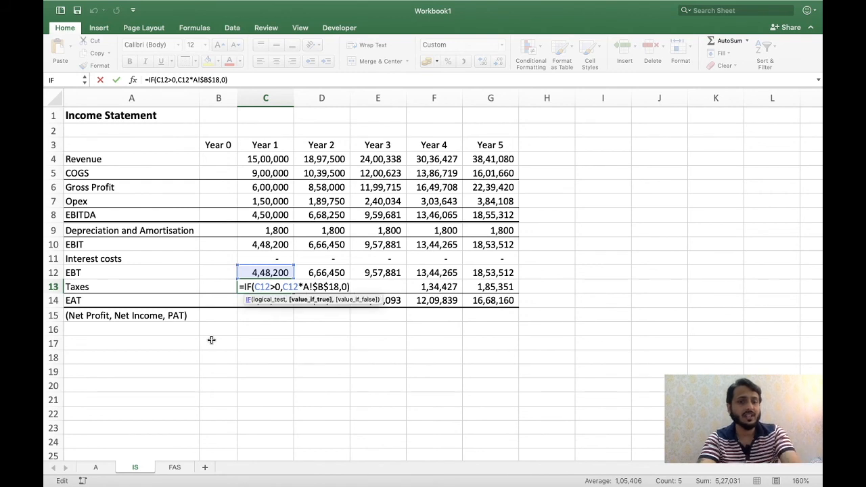
key(Left)
key(Left)
key(Left)
key(Left)
key(Left)
key(Left)
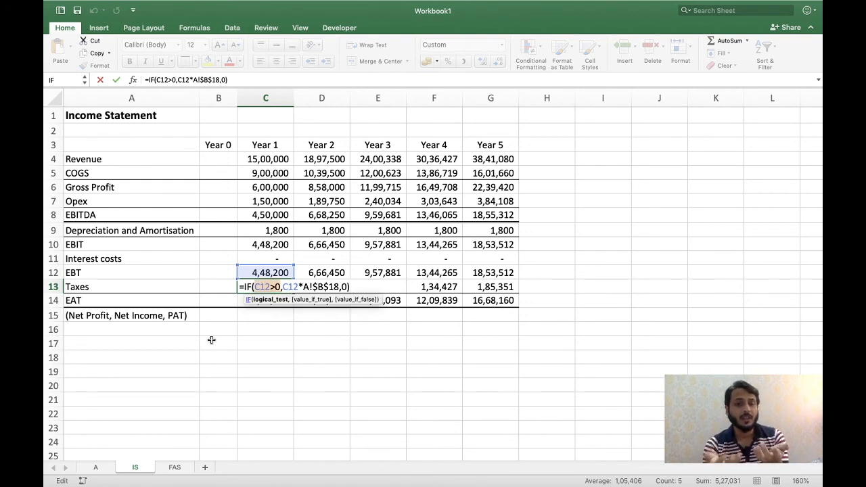
key(Right)
key(Right)
key(Right)
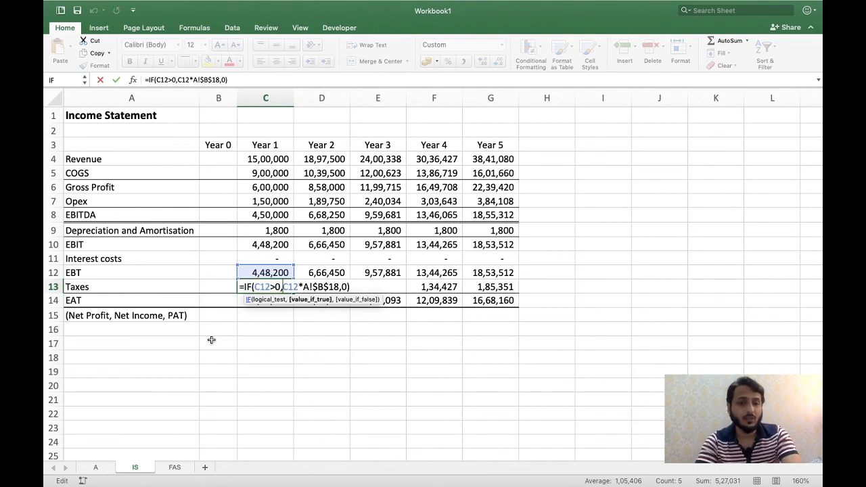
key(shift+Right)
key(shift+Right)
key(shift+Right)
key(shift+Right)
key(shift+Right)
key(shift+Right)
key(shift+Right)
key(shift+Right)
key(shift+Right)
key(shift+Right)
key(shift+Right)
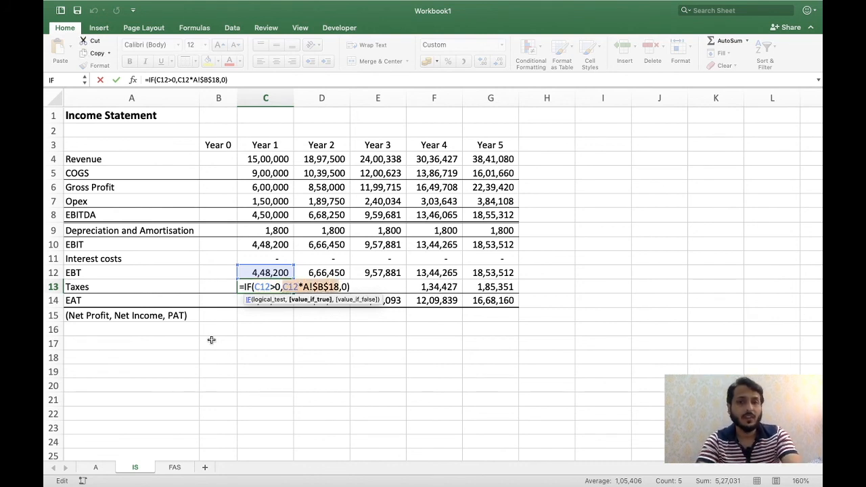
key(Right)
key(Right)
key(Right)
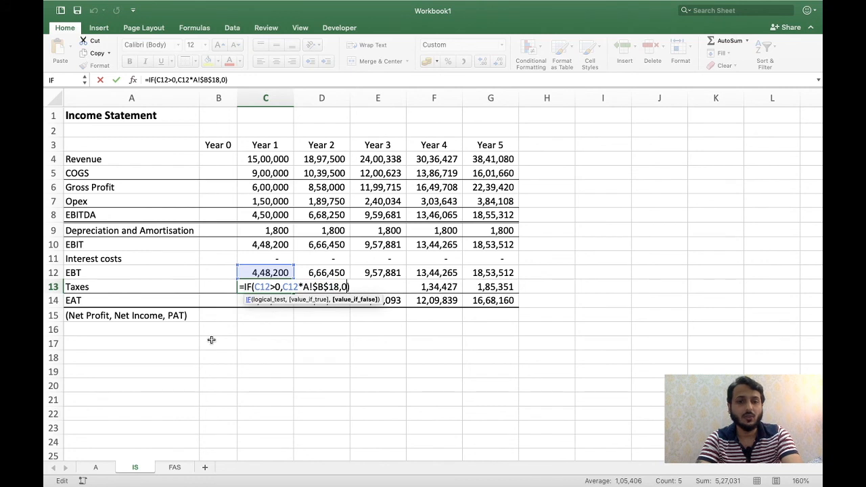
key(Left)
key(Left)
key(Left)
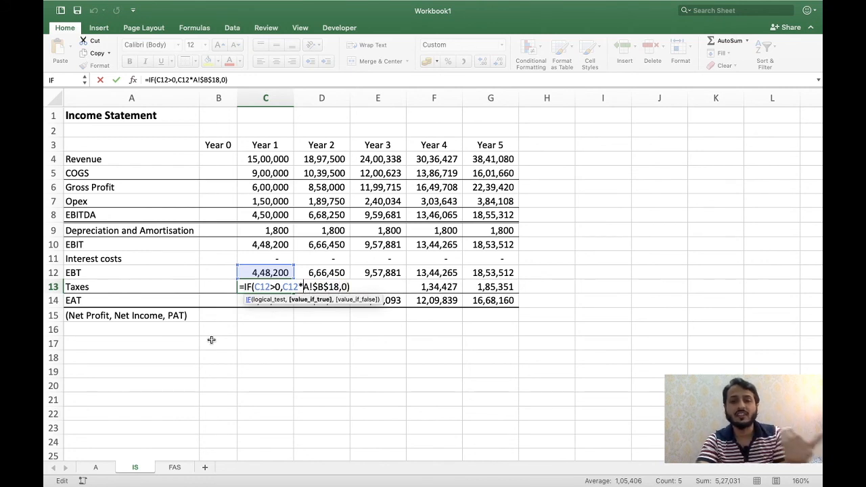
key(ctrl+Return)
key(F2)
key(Escape)
Step: Dismiss the error indicators on the Taxes cells C13:G13
key(ctrl+shift+Right)
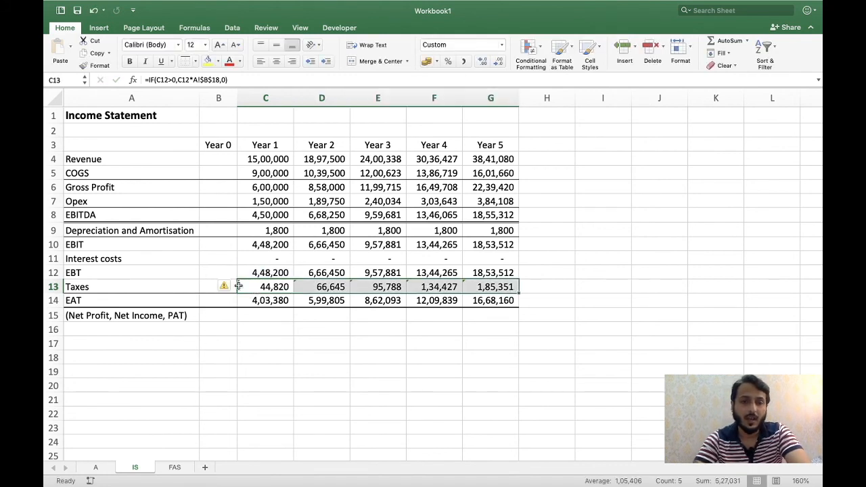
click(224, 286)
click(236, 334)
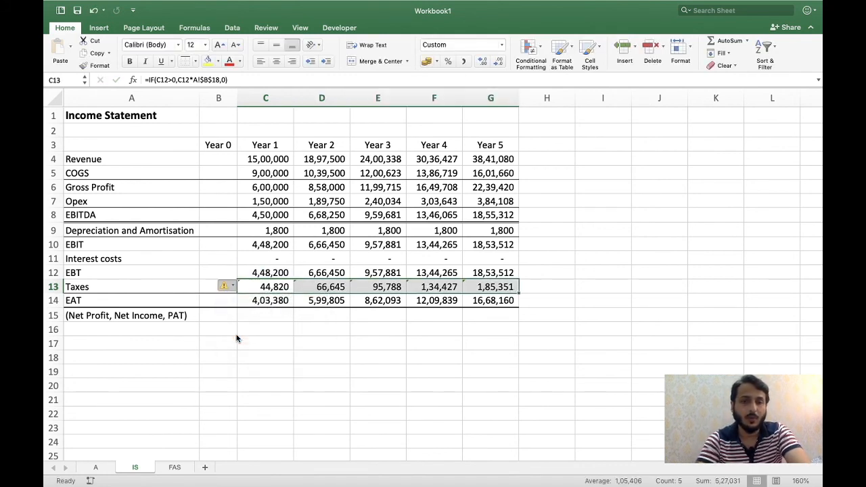
Step: Test the conditional taxes formula with -10000 as Year 1 EBT in C12, and undo the entry
key(Up)
text(-100)
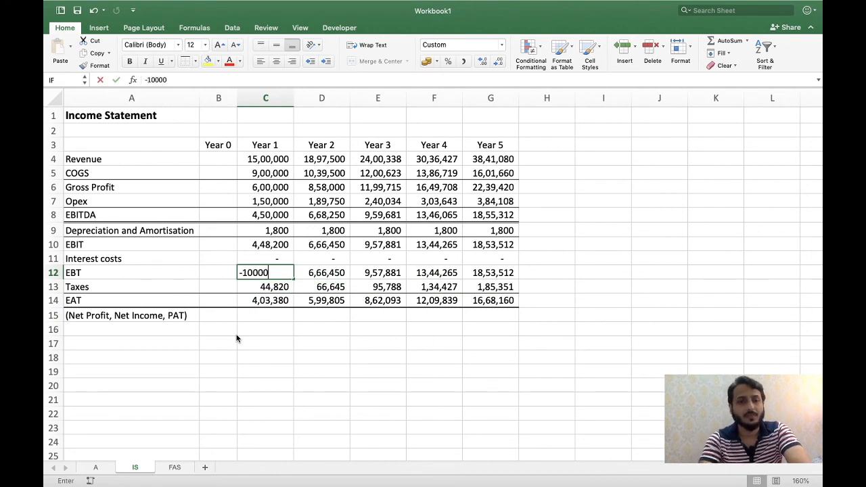
text(00)
key(Return)
key(super+z)
Step: Examine the Taxes values for Years 1 to 5 in C13:G13
key(Down)
key(shift+Right)
key(shift+Right)
key(shift+Right)
key(shift+Right)
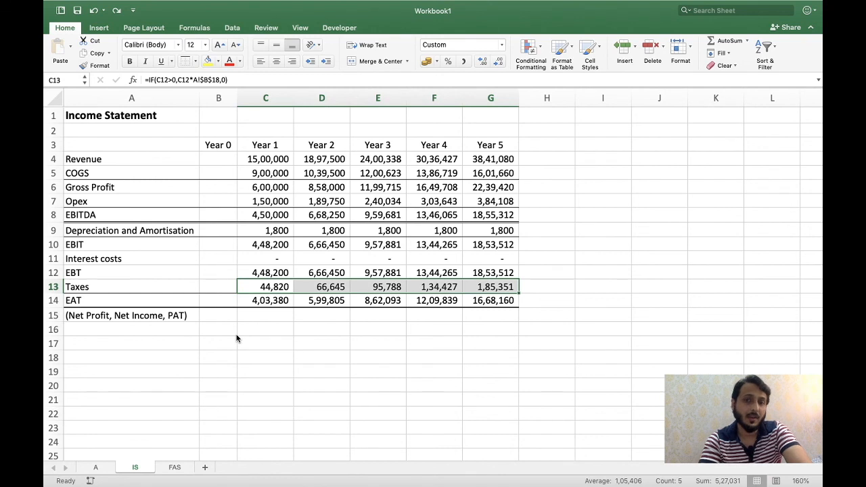
key(Up)
key(Down)
key(shift+Right)
key(shift+Right)
key(shift+Right)
key(shift+Right)
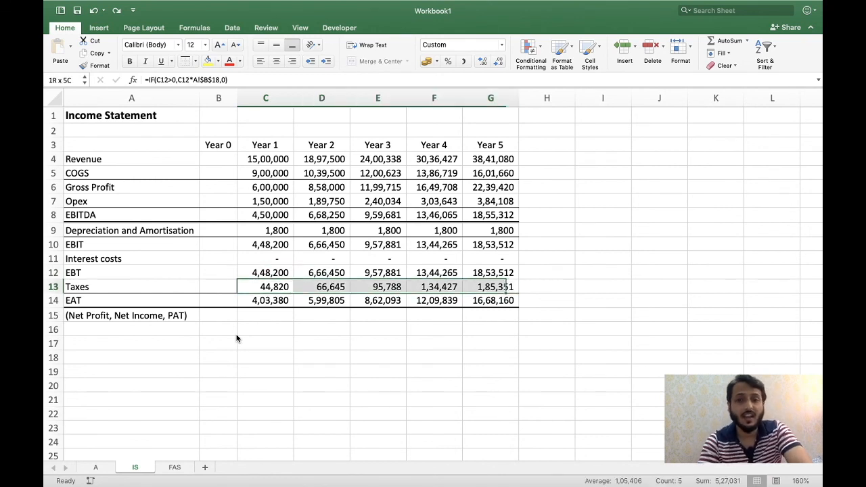
Step: Review the entire Taxes, Interest costs and EBT rows of the income statement
key(Left)
key(shift+space)
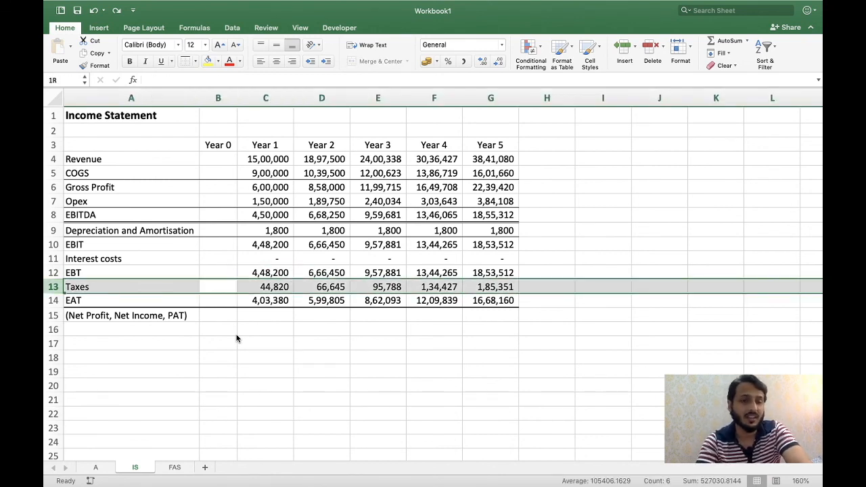
key(Up)
key(Up)
key(Up)
key(Down)
key(shift+space)
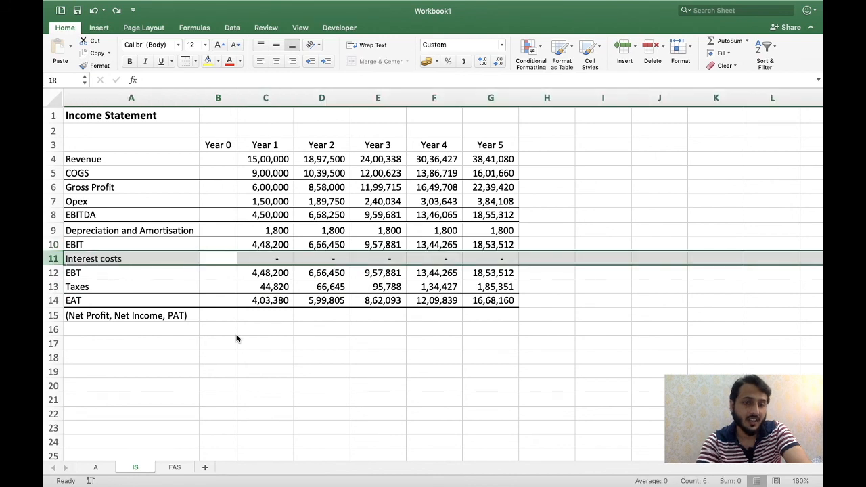
key(Down)
key(shift+space)
click(236, 334)
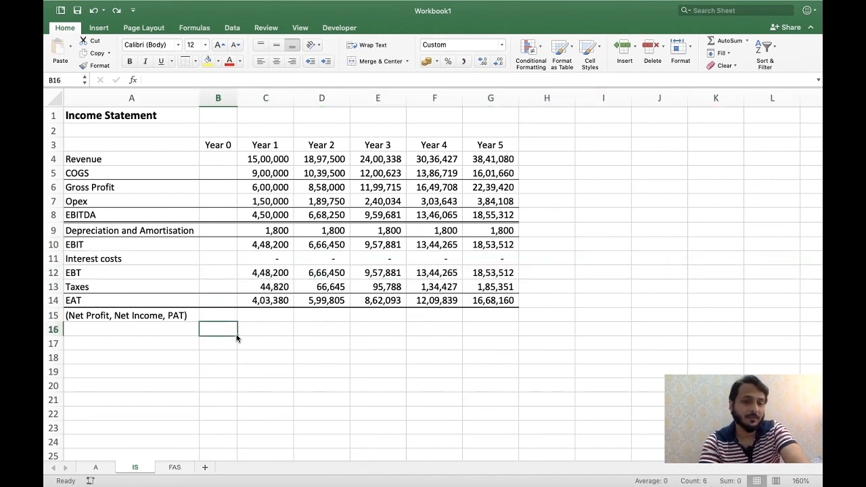